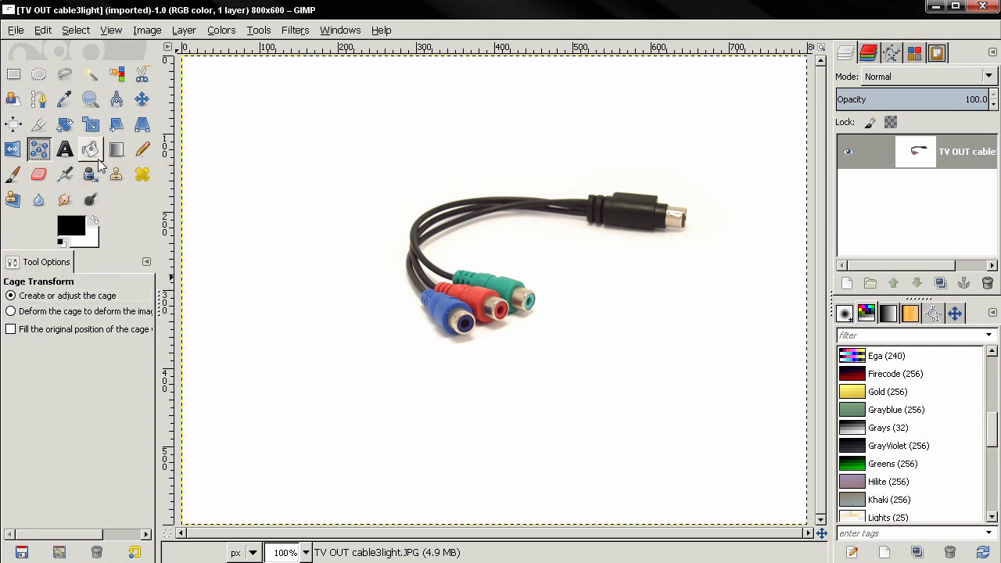
Step: Place cage points from the cable's left end along its top edge to below the plug end
click(395, 264)
click(413, 208)
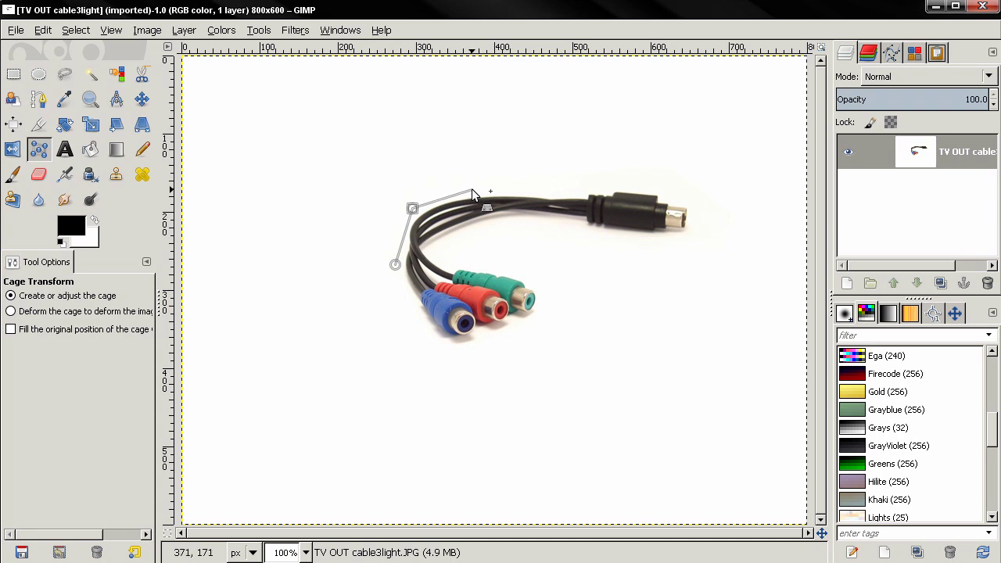
click(471, 190)
click(565, 190)
click(637, 180)
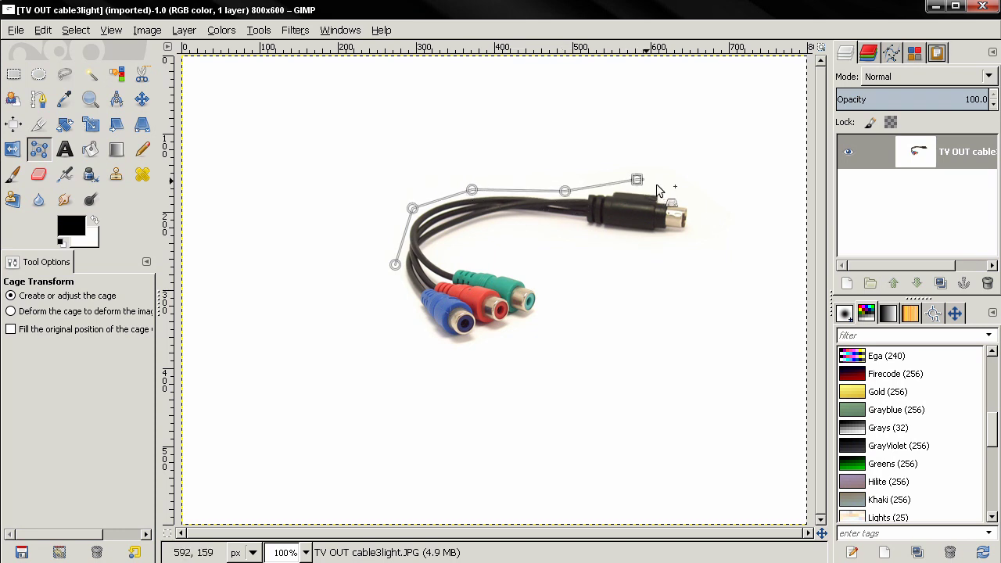
click(702, 205)
click(691, 241)
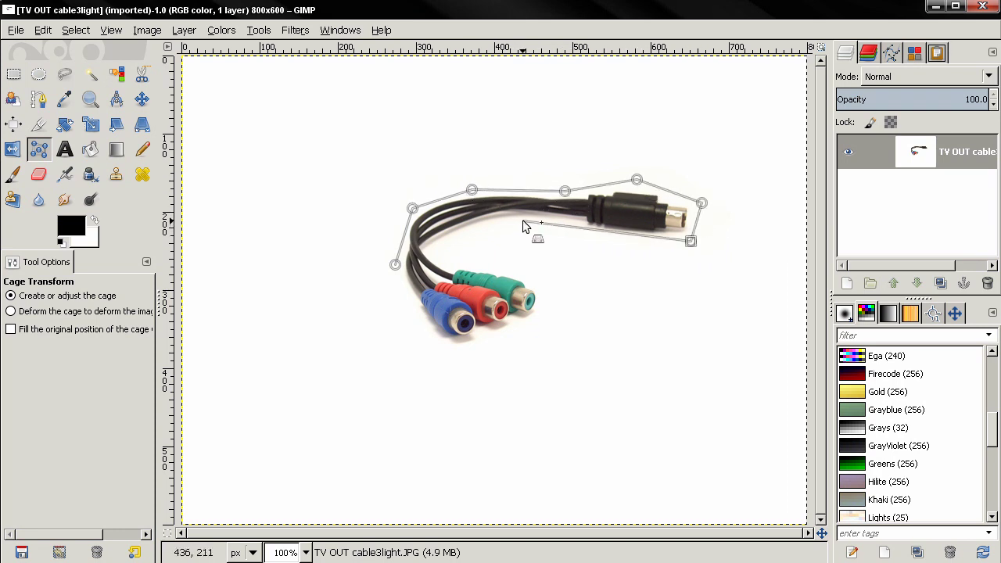
Step: Run the cage around the connectors' right side and underside, closing it at the starting point
click(444, 243)
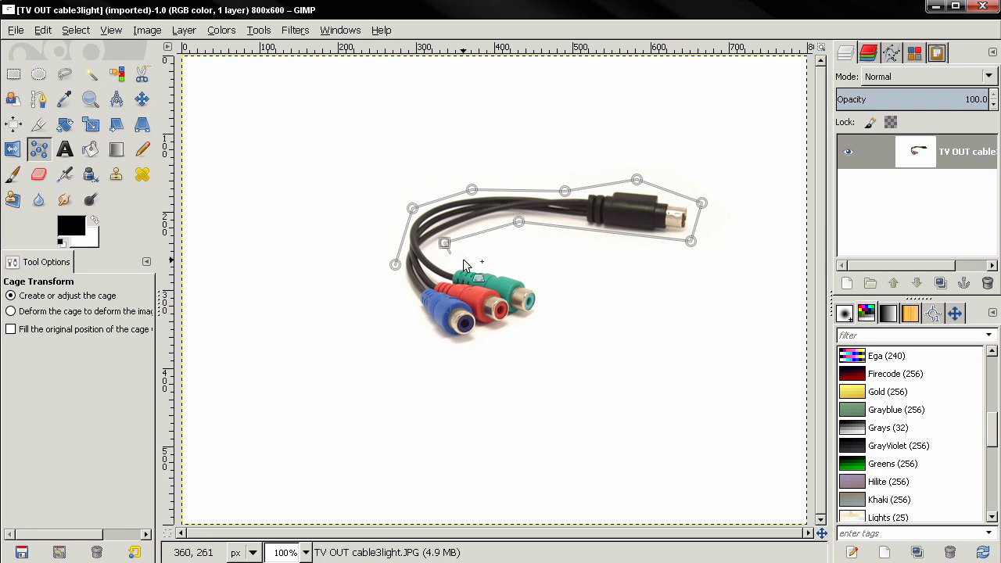
click(526, 274)
click(566, 316)
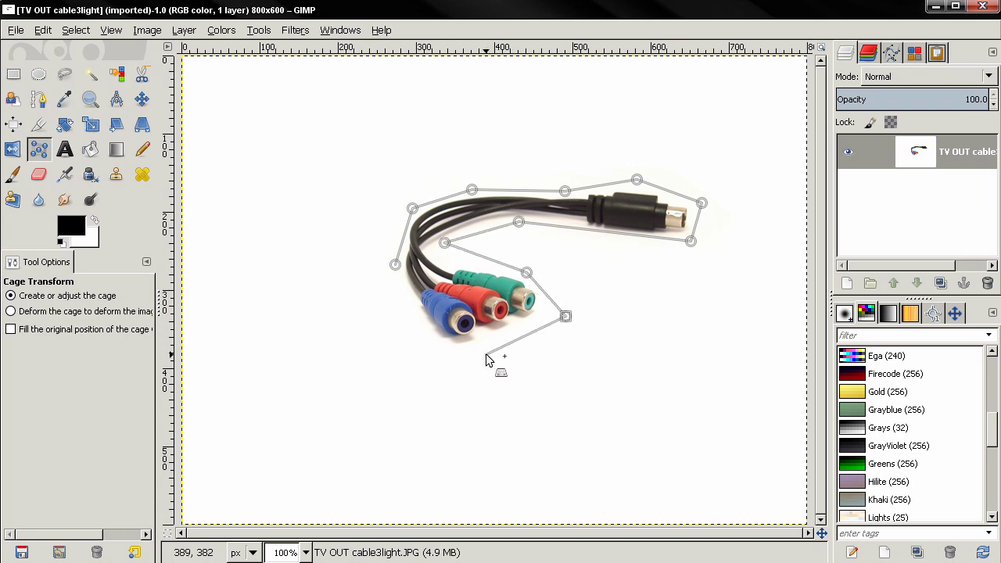
click(486, 354)
click(428, 361)
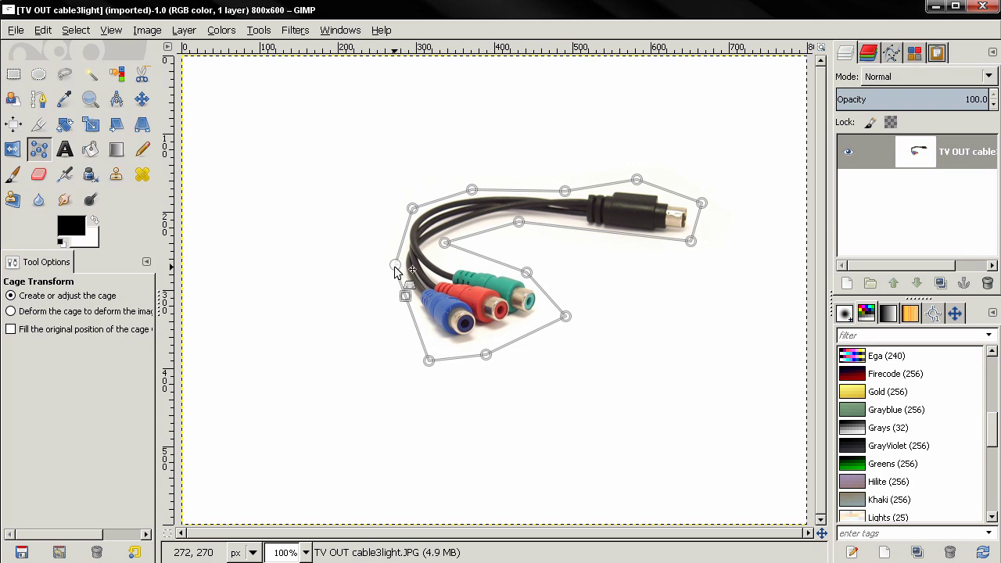
click(394, 266)
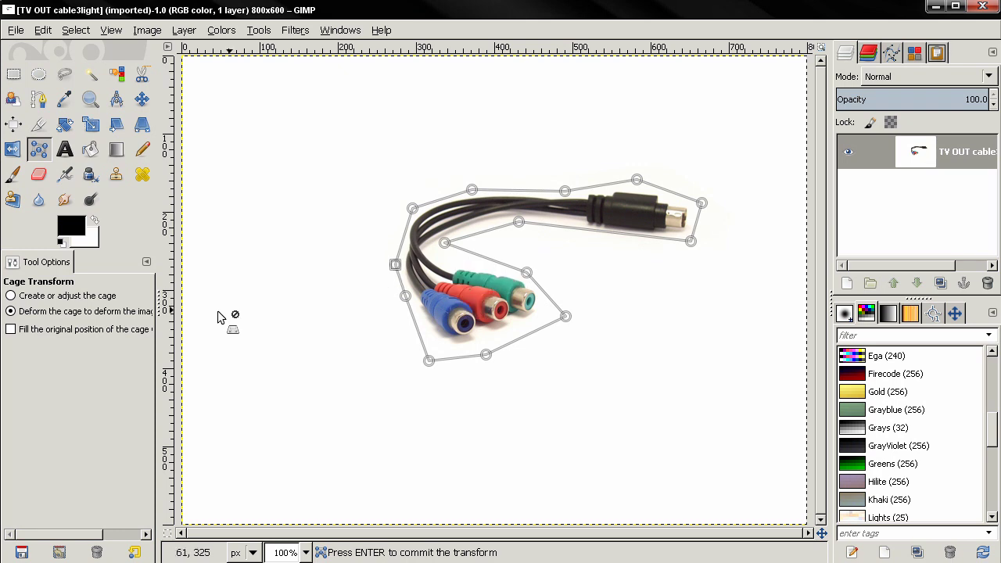
Step: Switch Cage Transform to 'Create or adjust the cage' mode
click(55, 300)
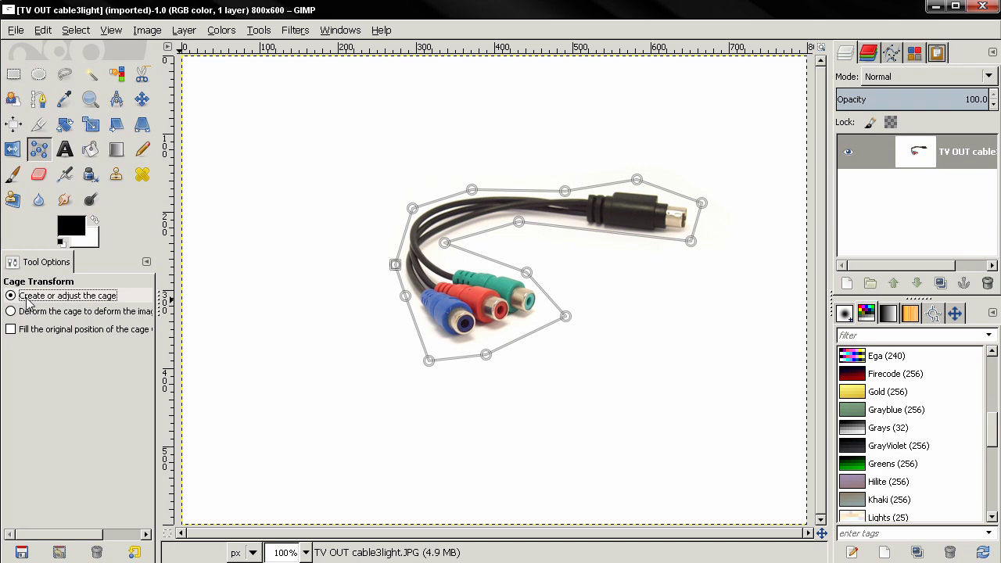
Step: Add a point on the cage's top edge and switch to 'Deform the cage to deform the image'
click(522, 190)
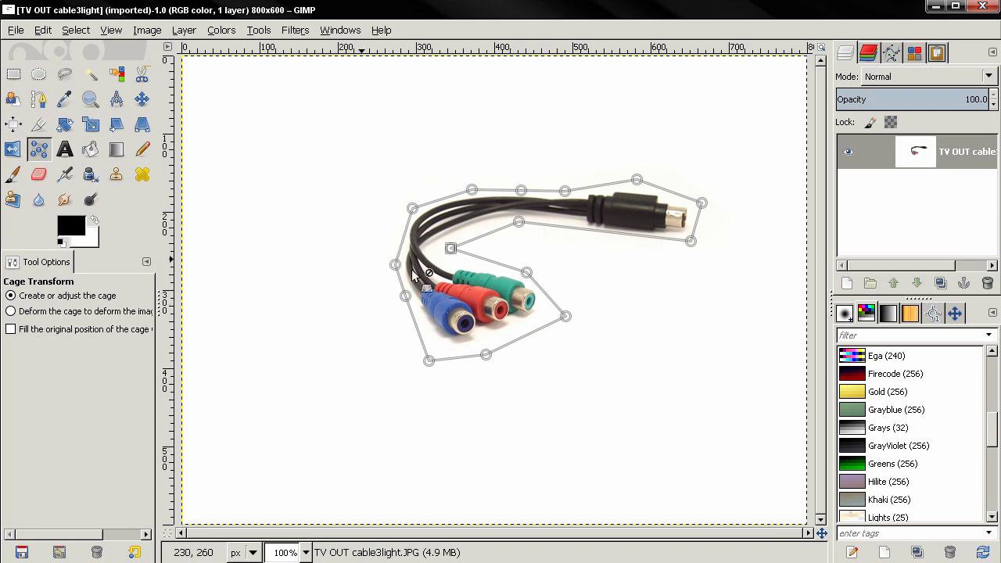
click(11, 312)
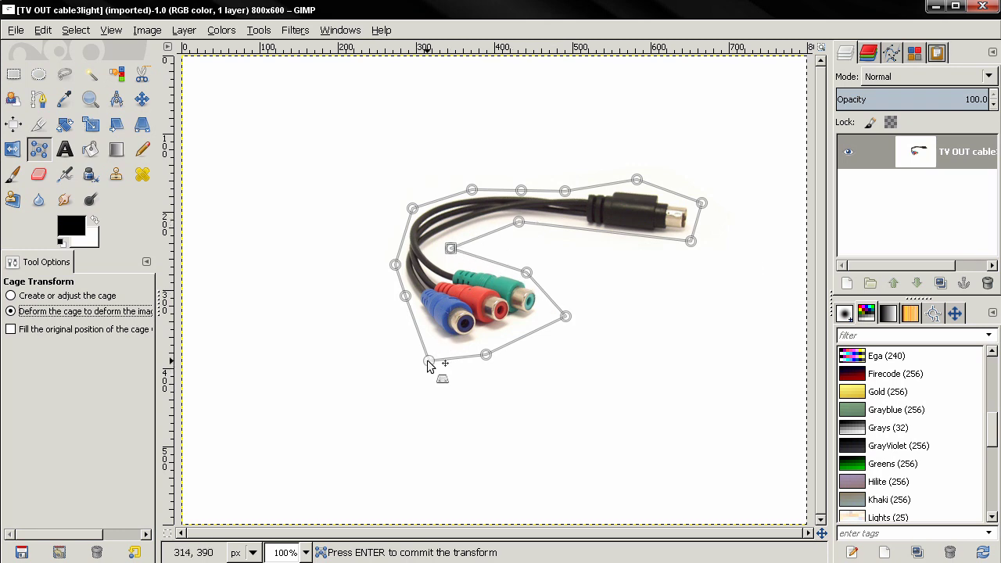
Step: Pull the lower cage points down and outward, moving a group together to enlarge the connectors
drag(428, 361, 362, 408)
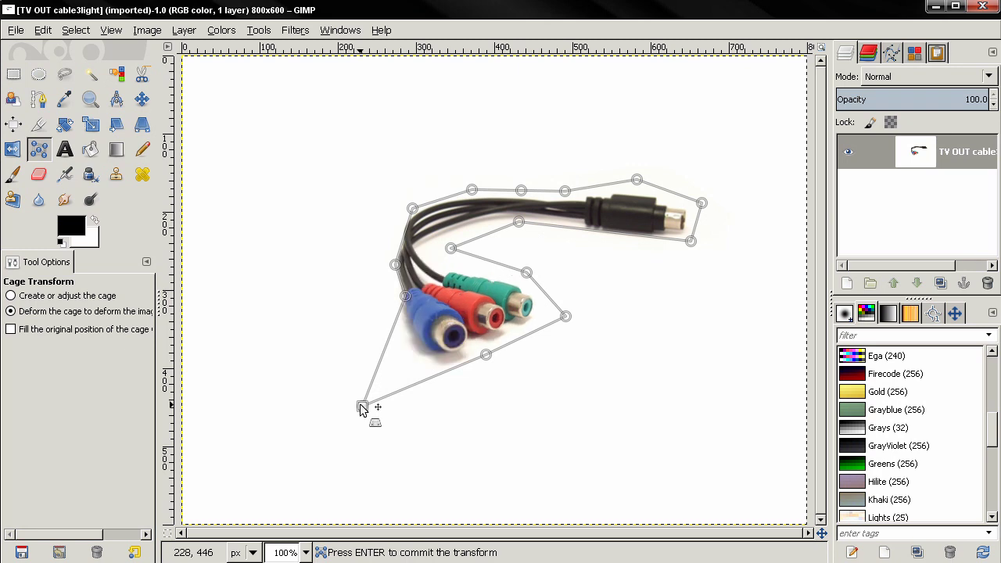
drag(485, 359, 487, 438)
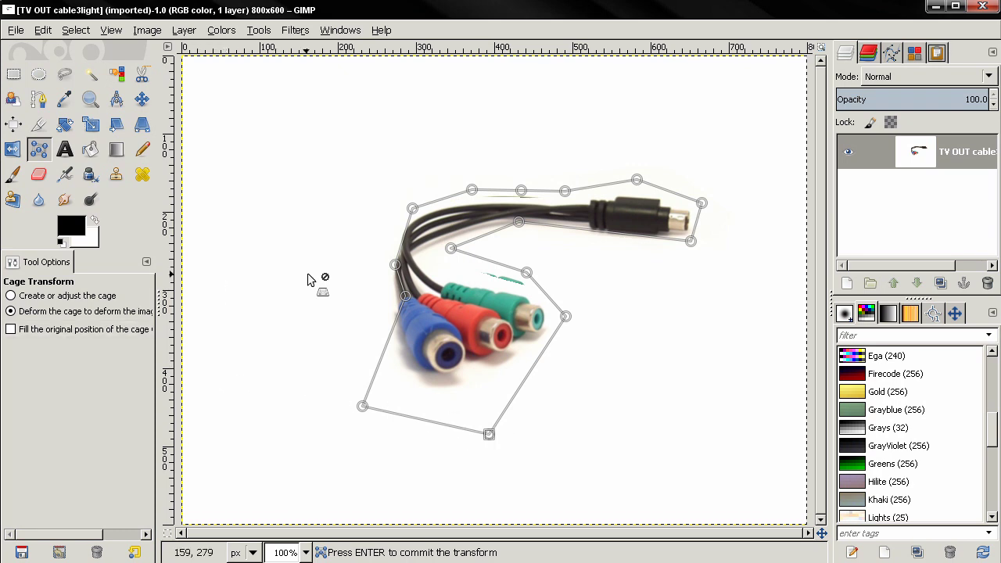
drag(315, 274, 599, 449)
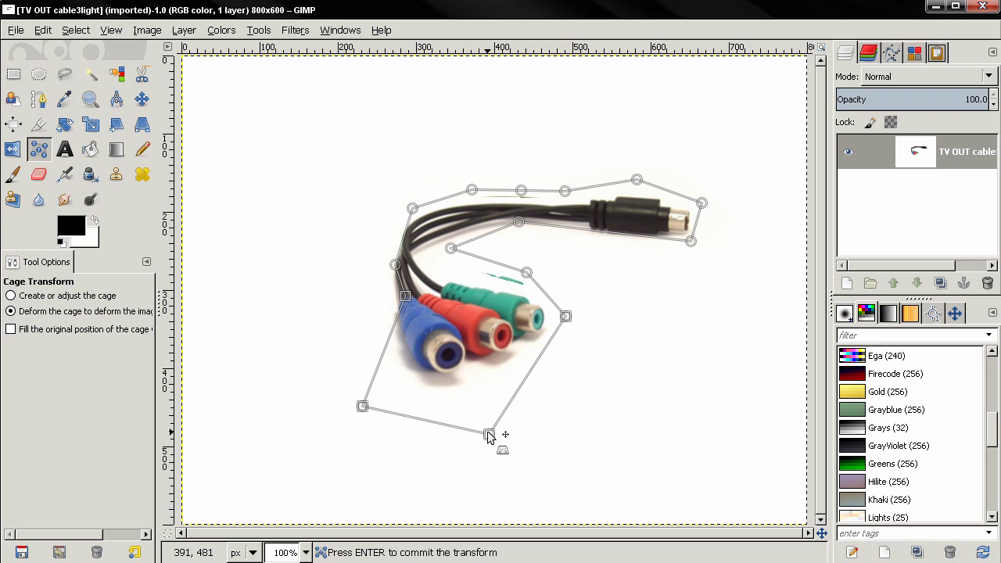
drag(488, 437, 509, 469)
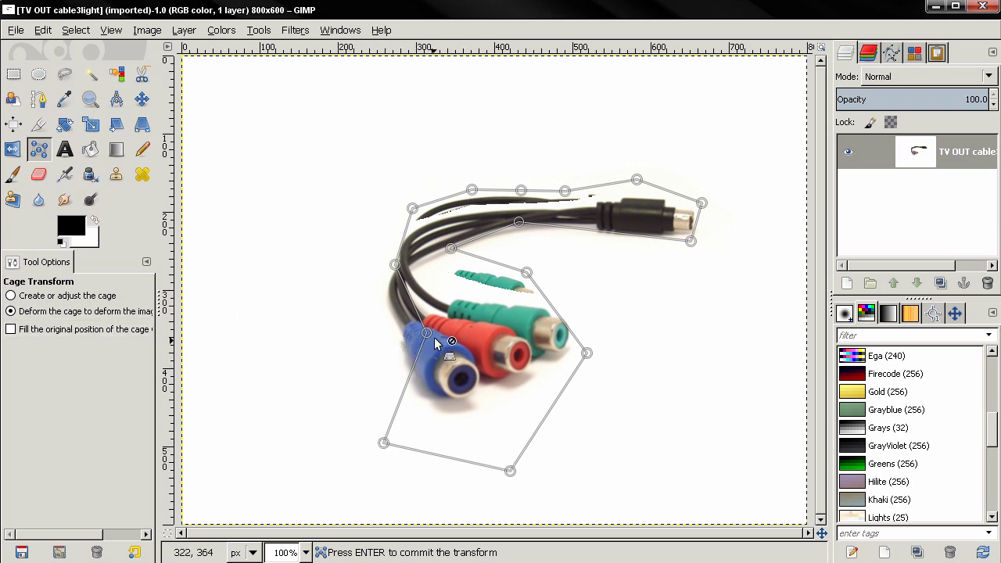
drag(427, 332, 334, 328)
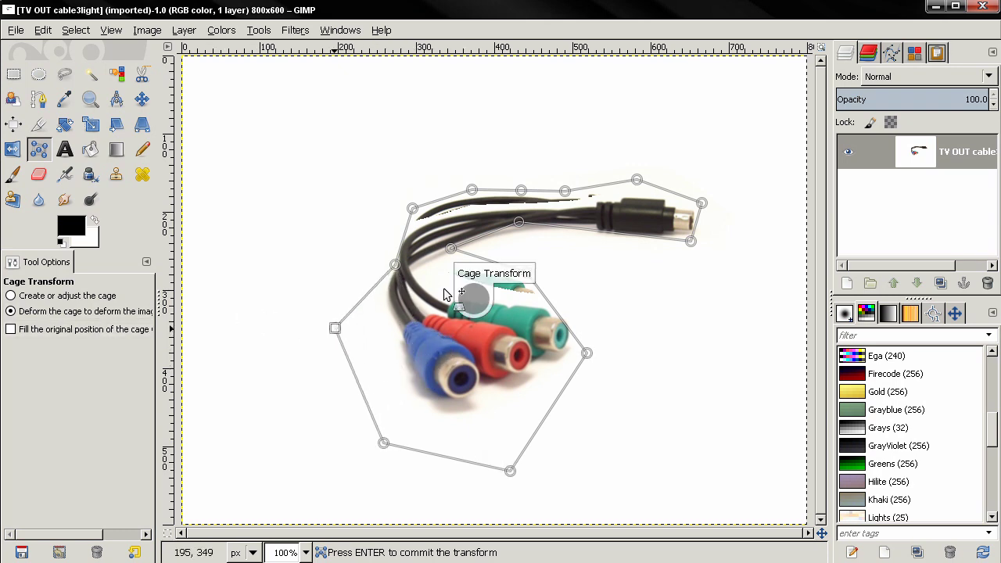
Step: Push the left, right, inner and bottom cage points further out and commit the deformation
click(410, 210)
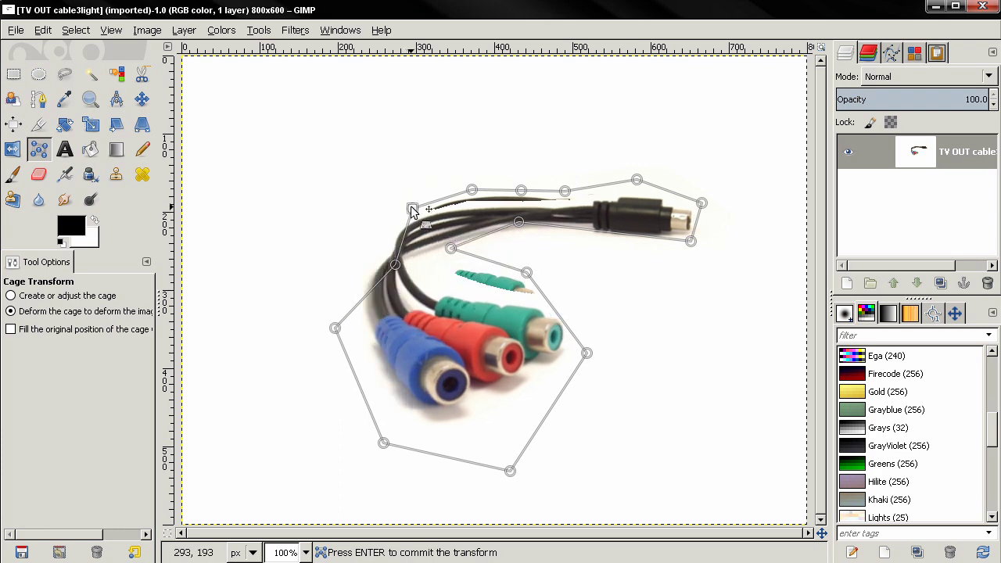
click(395, 265)
drag(343, 242, 342, 241)
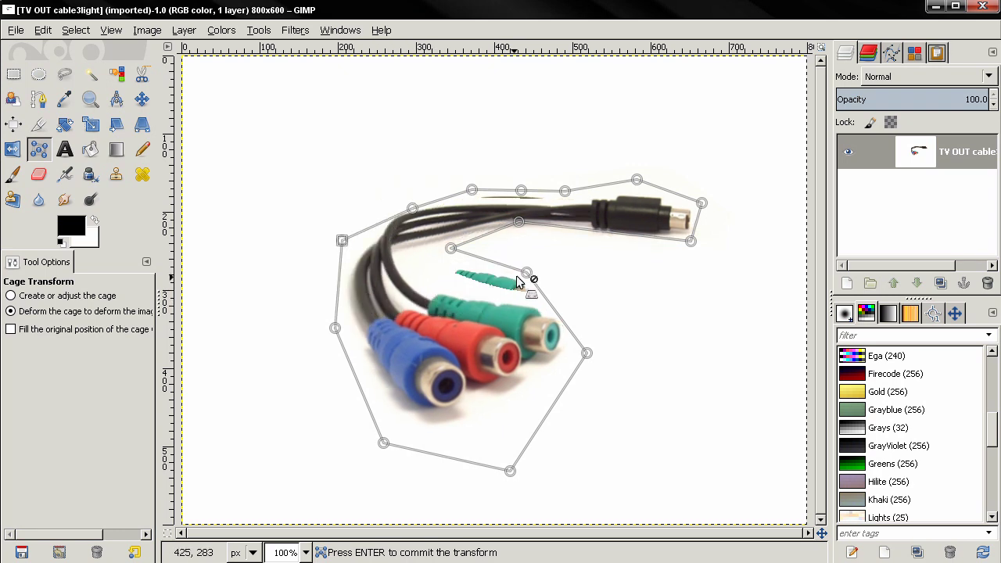
drag(526, 273, 549, 274)
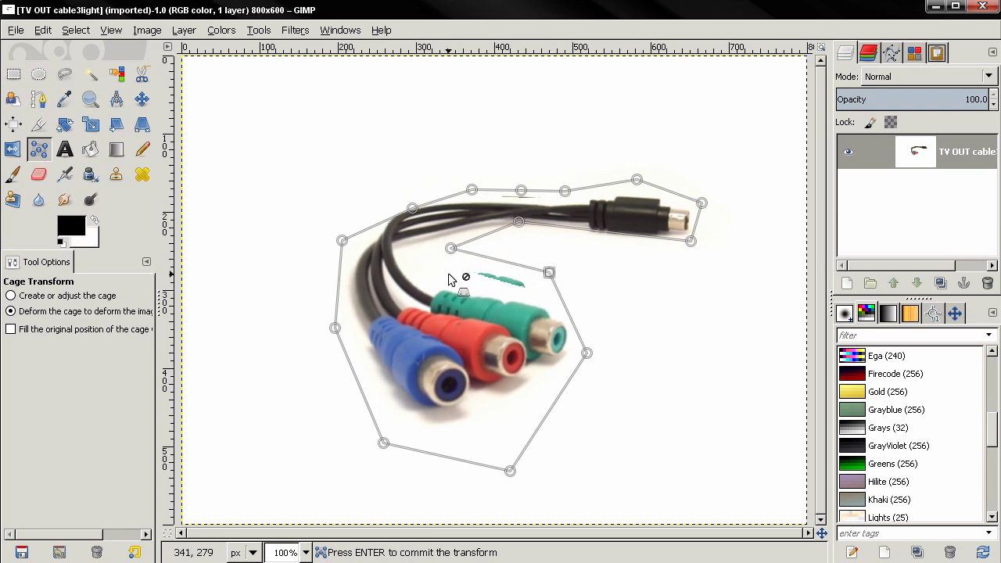
drag(450, 250, 481, 249)
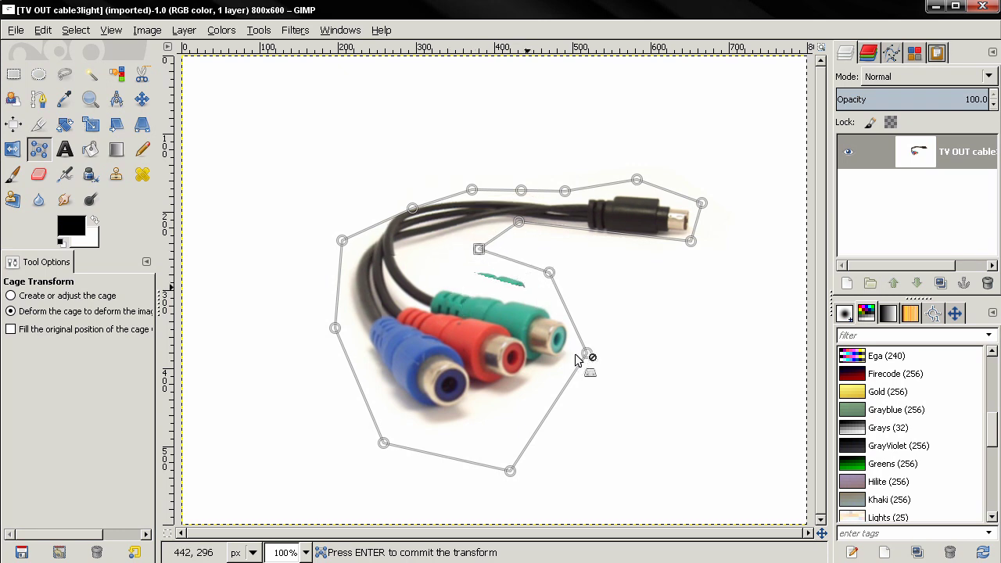
drag(586, 354, 630, 372)
drag(511, 472, 539, 490)
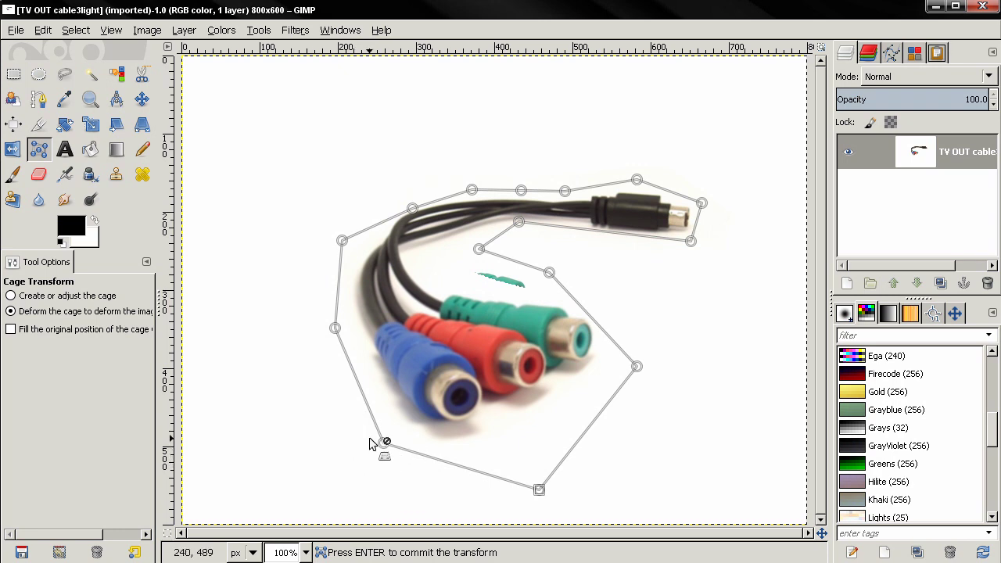
key(Return)
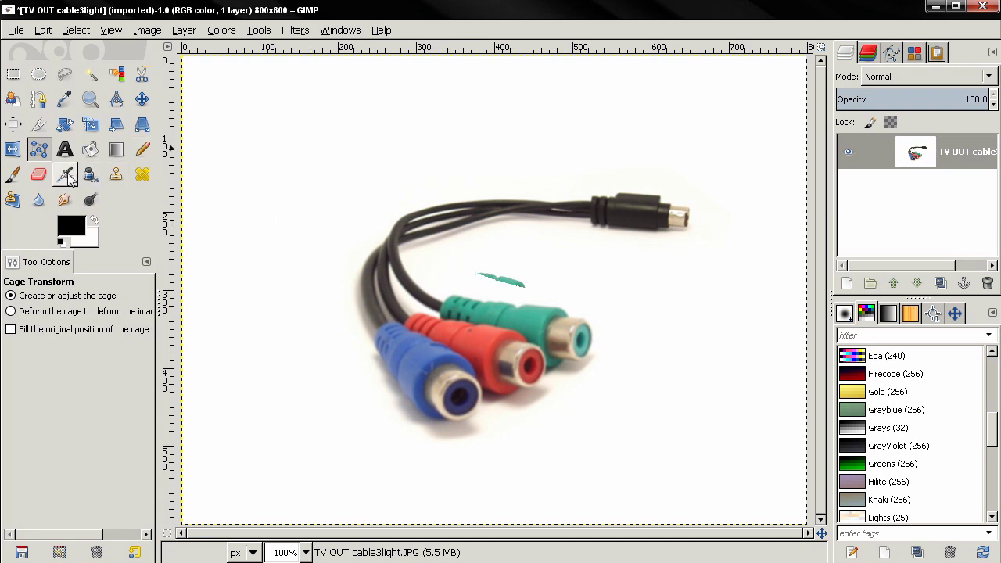
Step: Paint white over the teal fragment above the green connector with the Paintbrush, undoing the last stroke
click(13, 173)
click(93, 222)
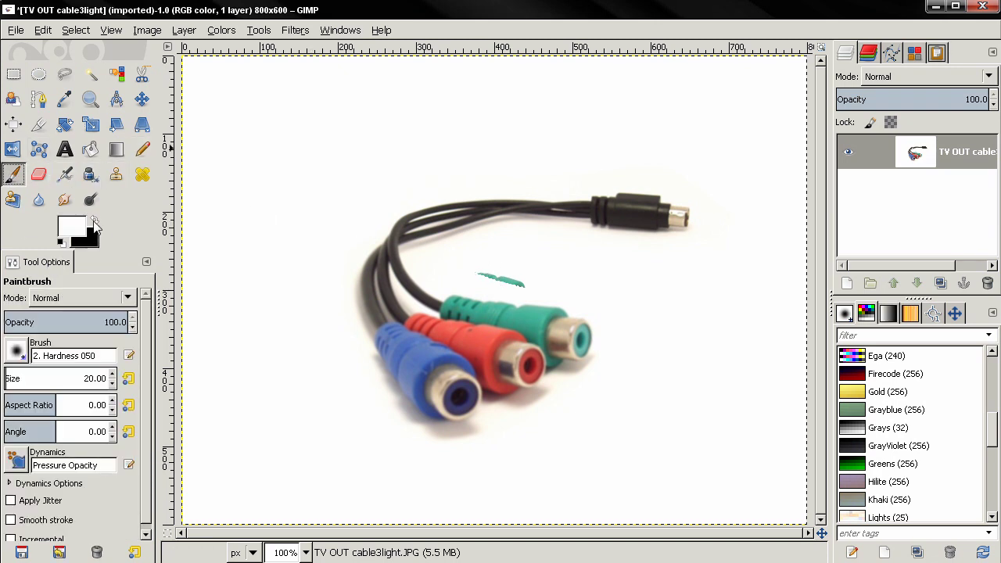
mouse_move(481, 280)
mouse_down()
mouse_move(517, 282)
mouse_move(472, 268)
mouse_move(555, 292)
mouse_move(494, 281)
mouse_up()
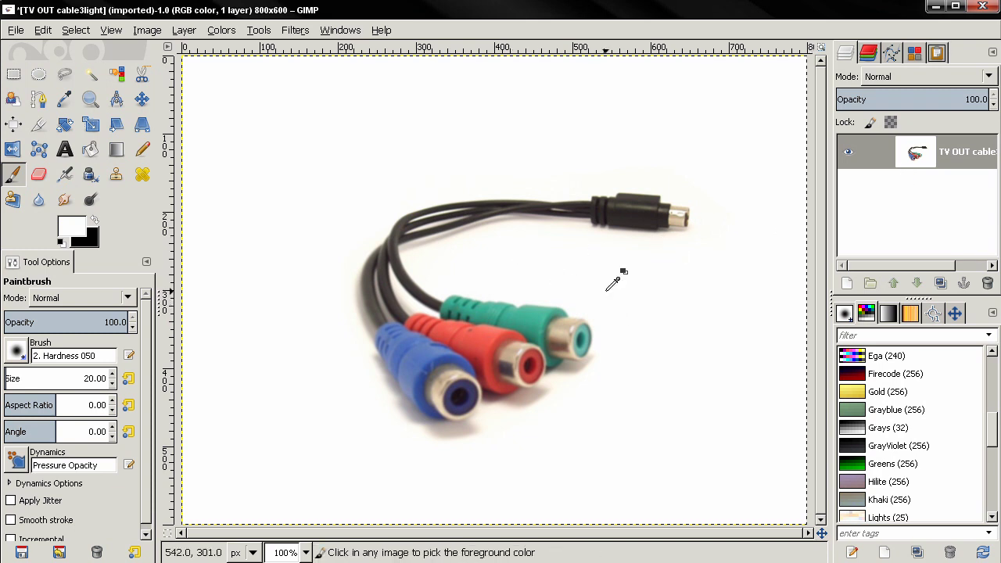
drag(478, 277, 524, 283)
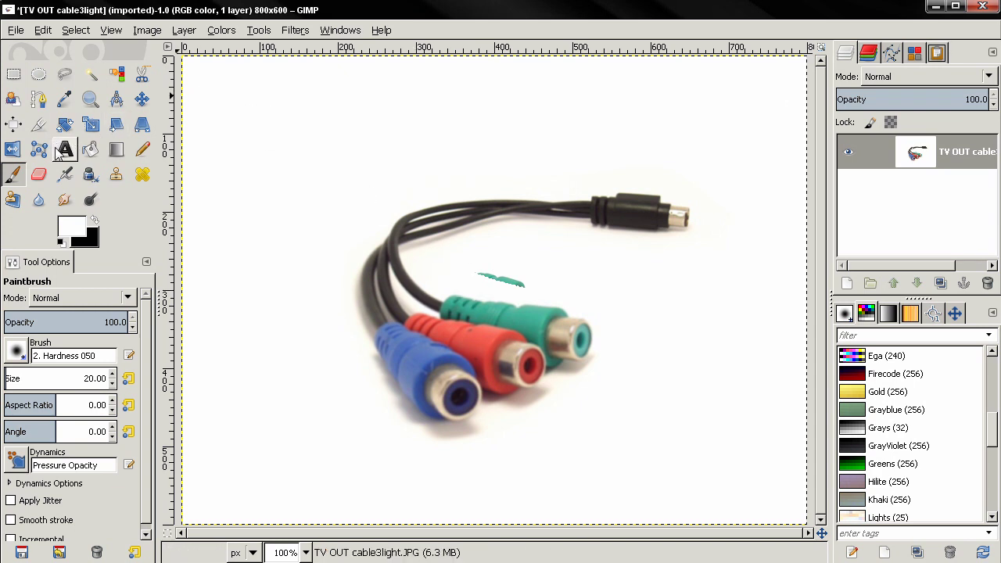
key(ctrl)
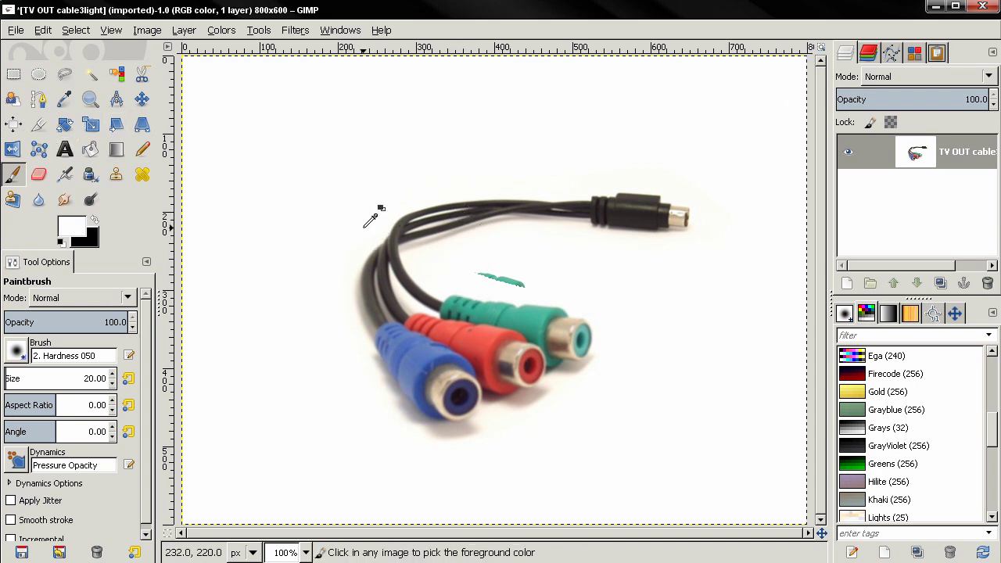
key(ctrl+z)
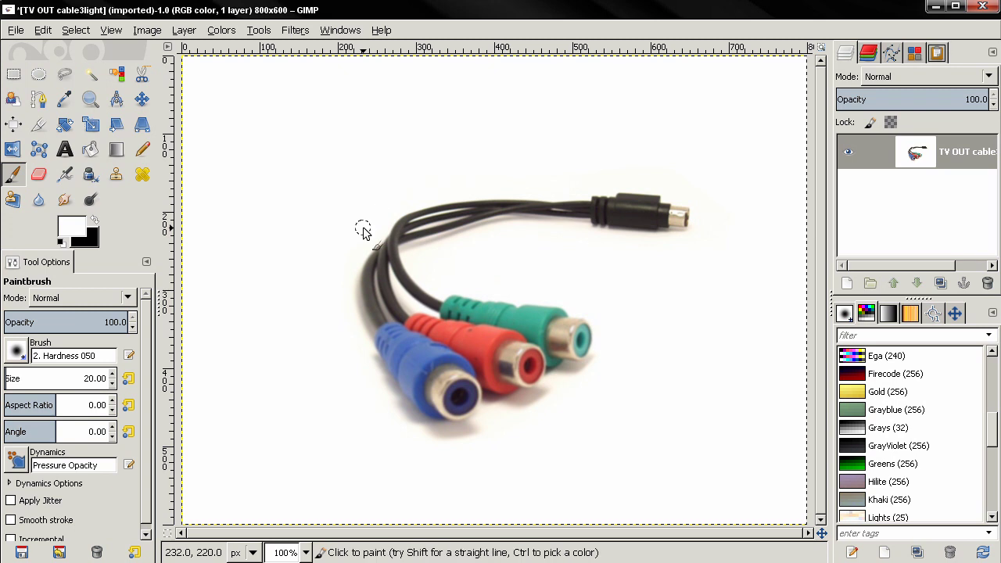